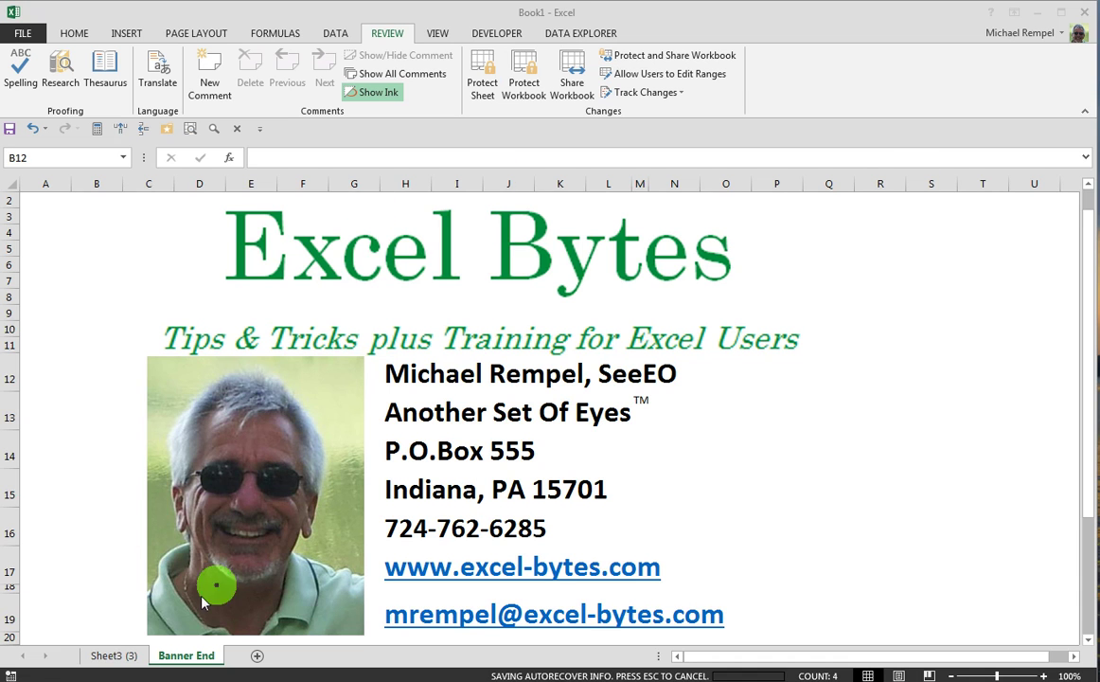
On Sheet3 (3), allow users to edit the blue YR2011–YR2013 cells B12:M14 as a new range with the default title and no range password
click(104, 657)
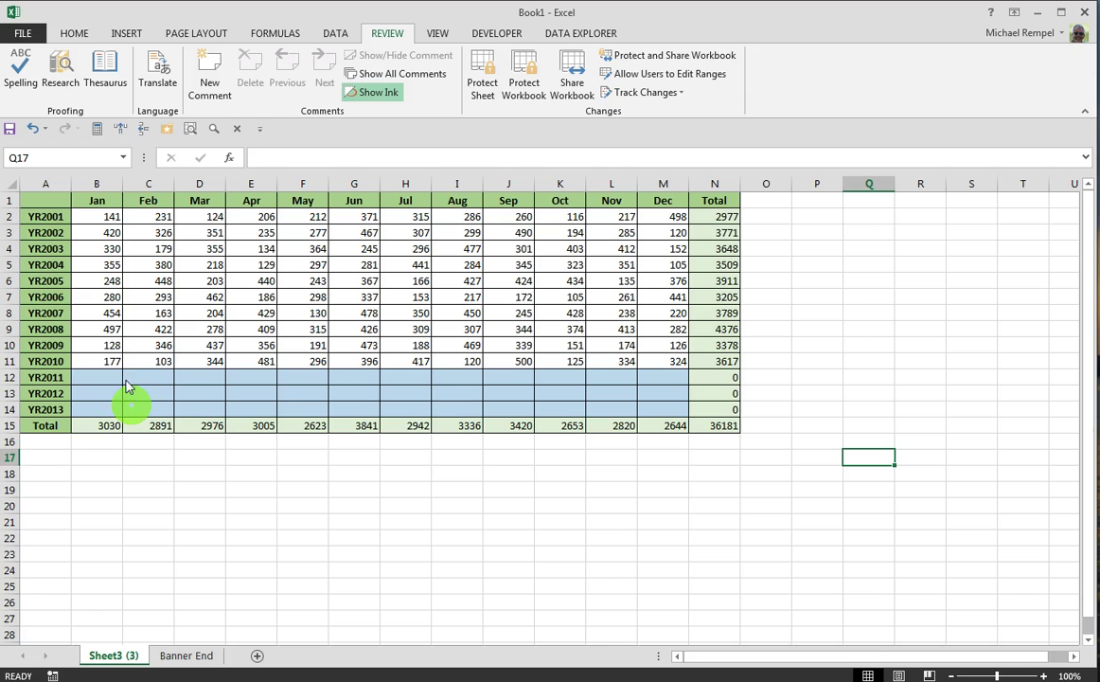
drag(98, 375, 668, 405)
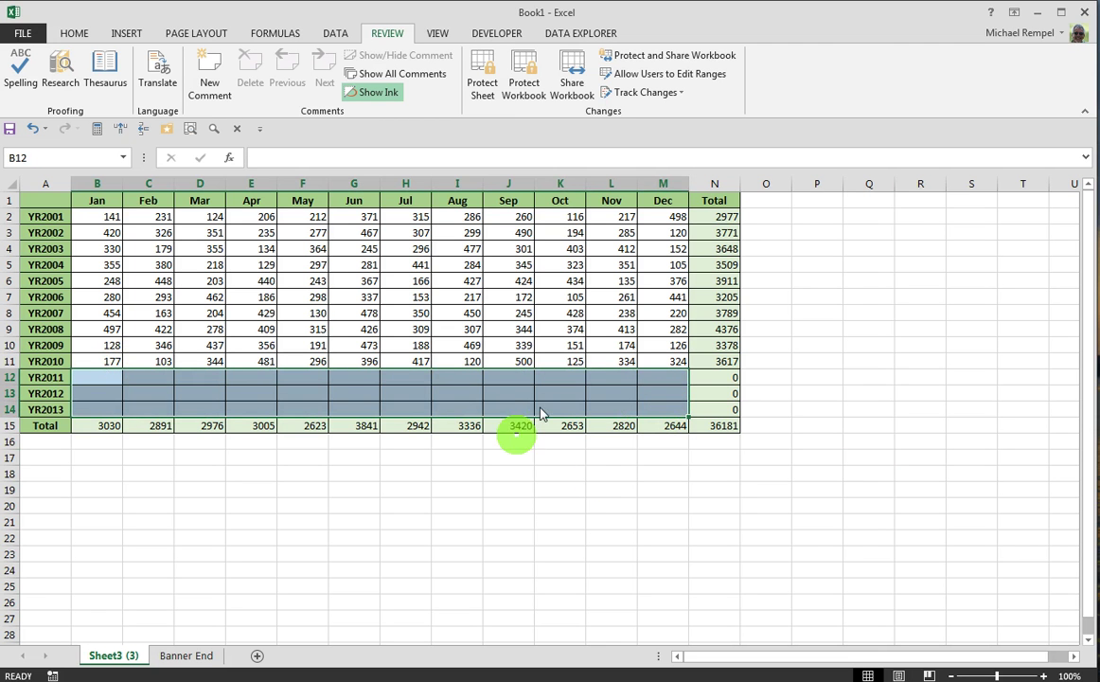
click(655, 76)
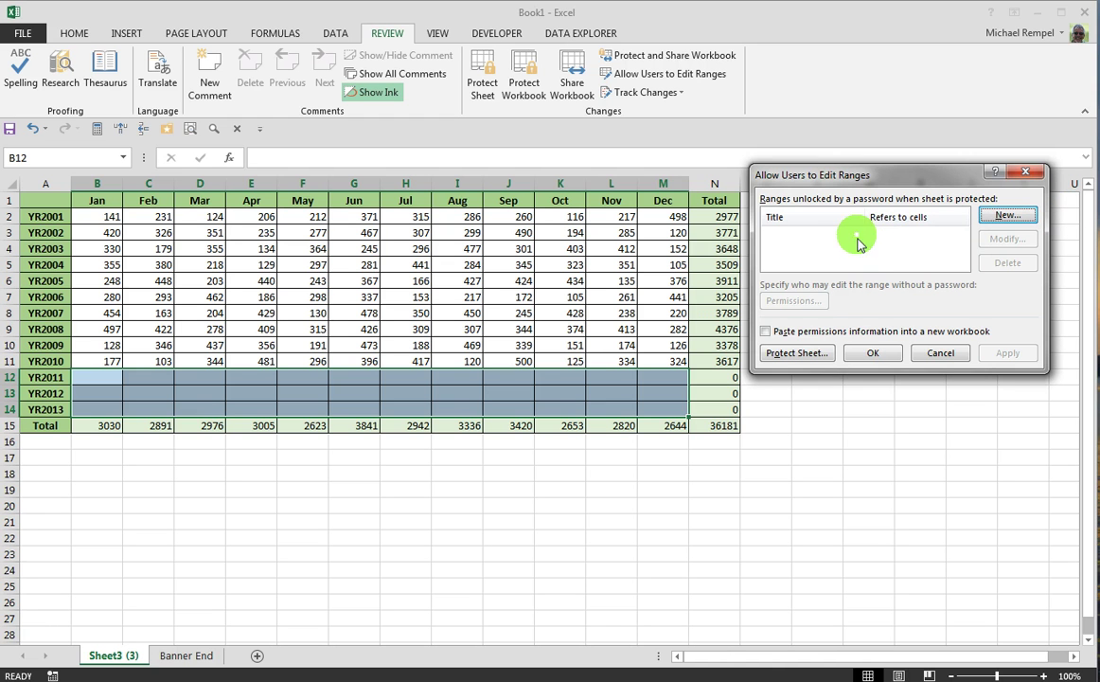
click(1007, 215)
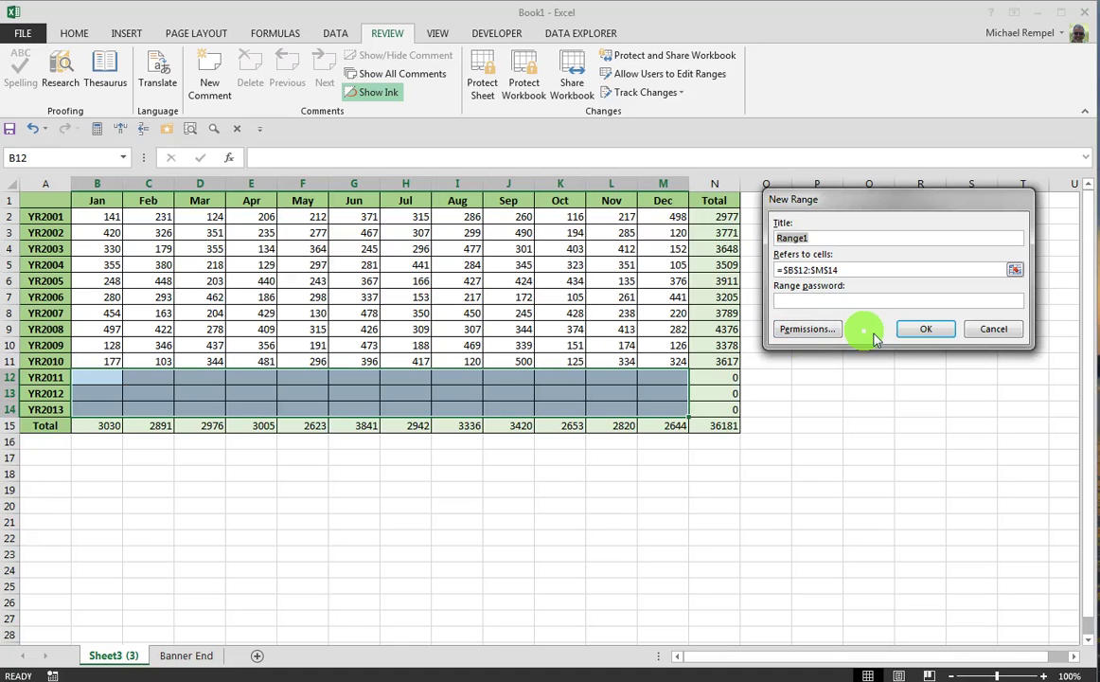
click(927, 329)
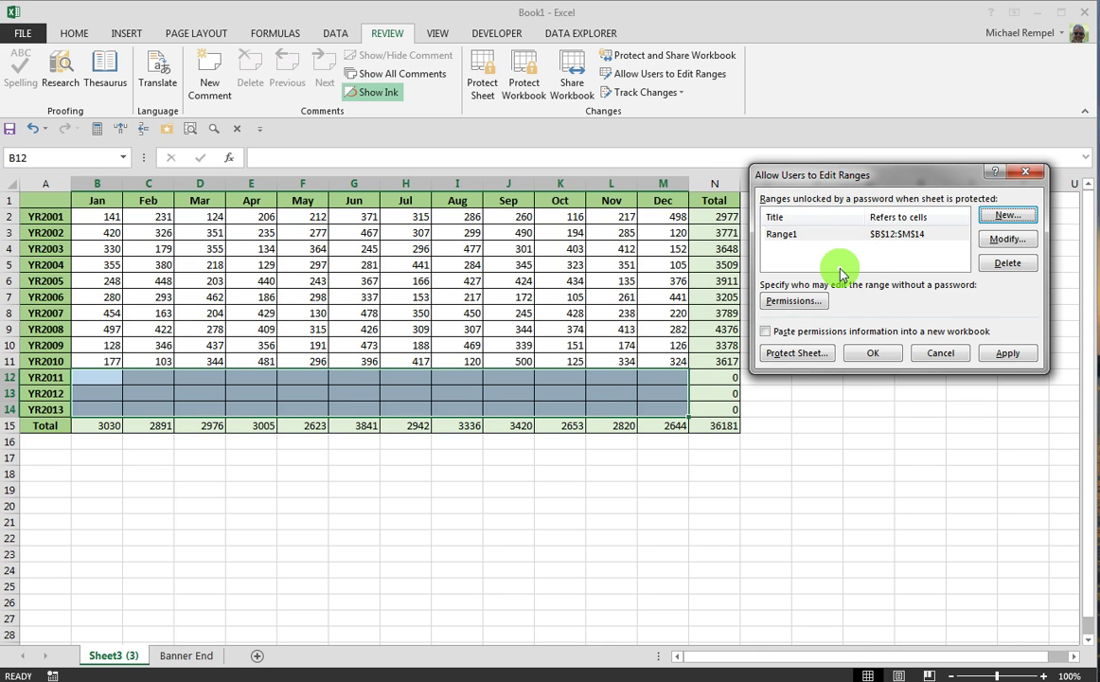
Protect the sheet with the default permissions, entering and confirming the password to unprotect it
click(791, 353)
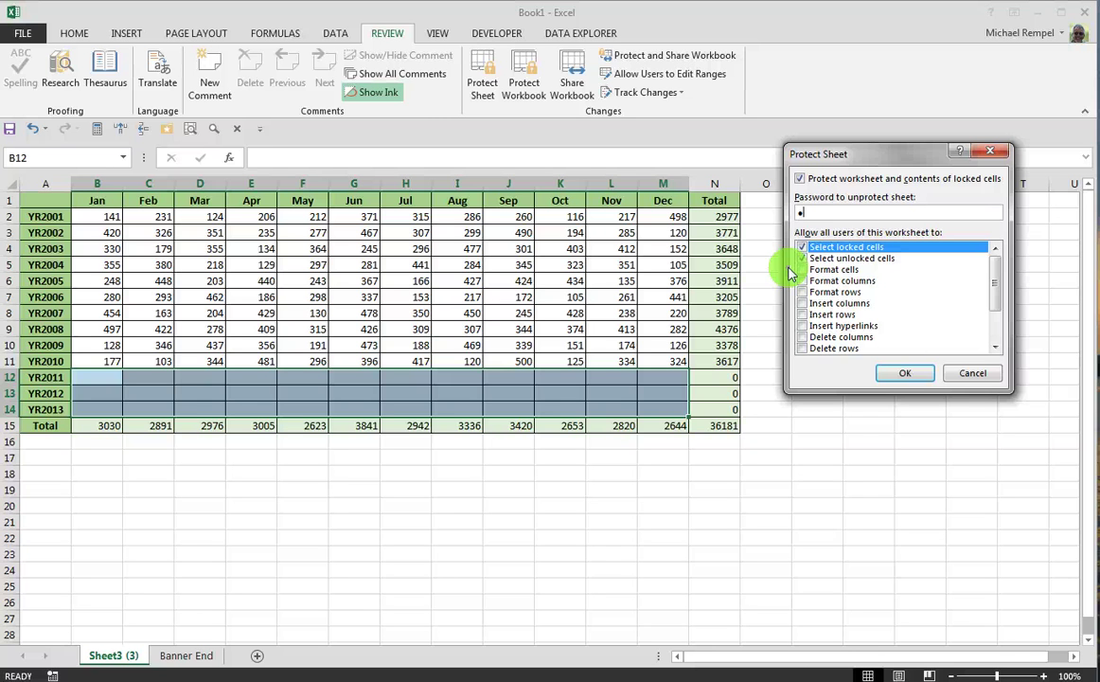
key(Return)
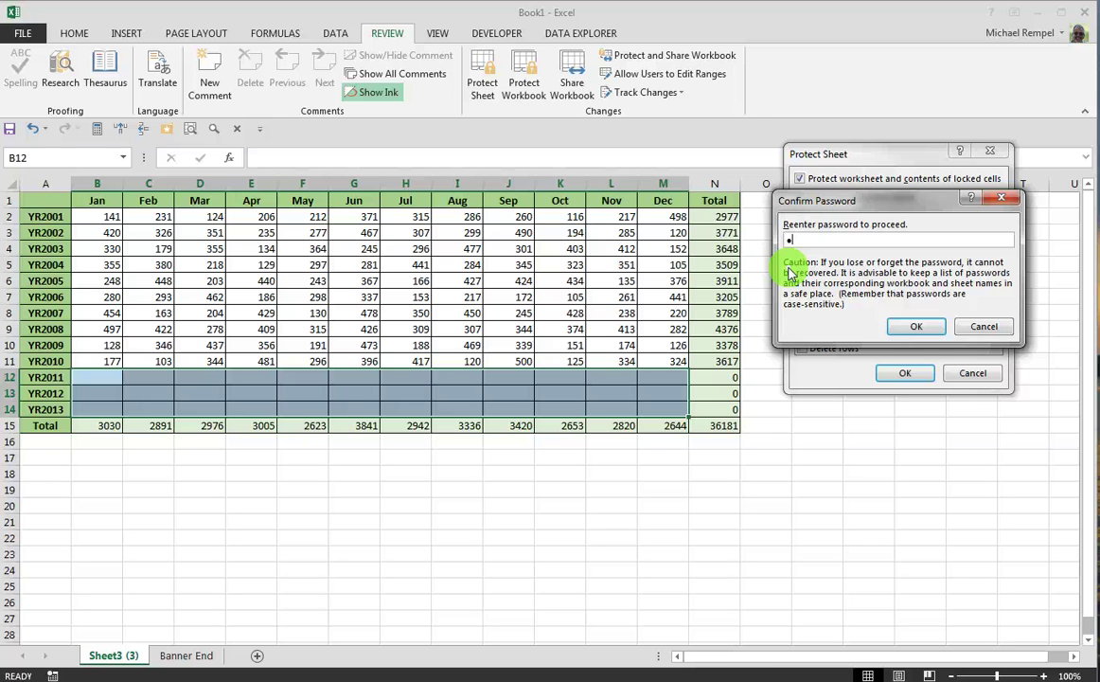
key(Return)
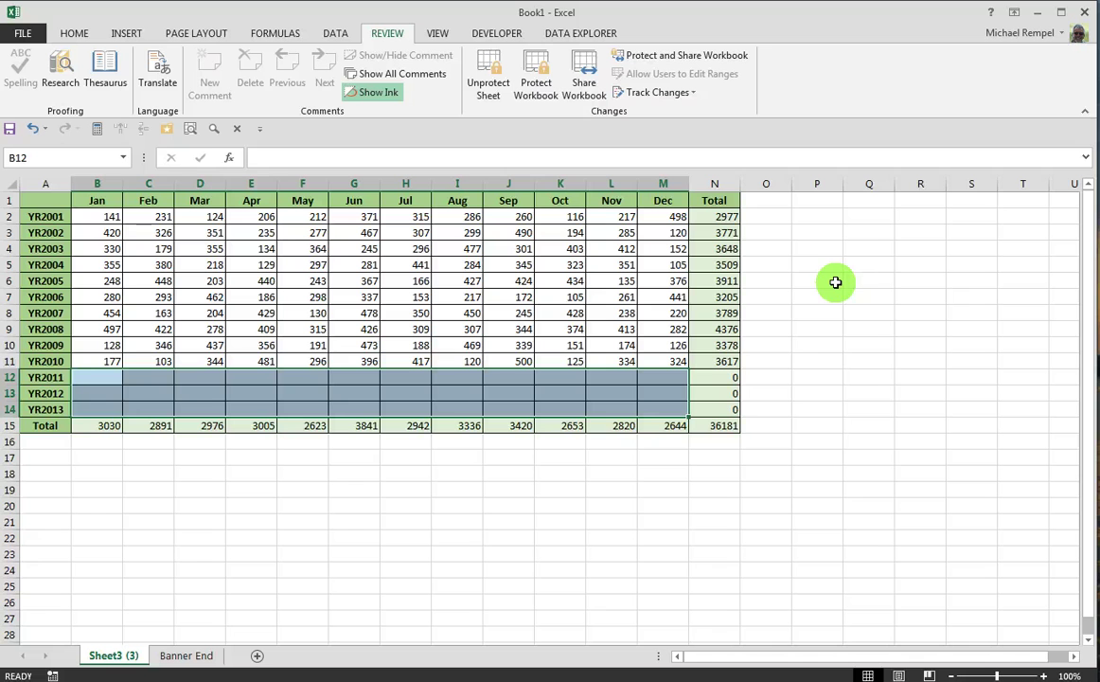
click(491, 107)
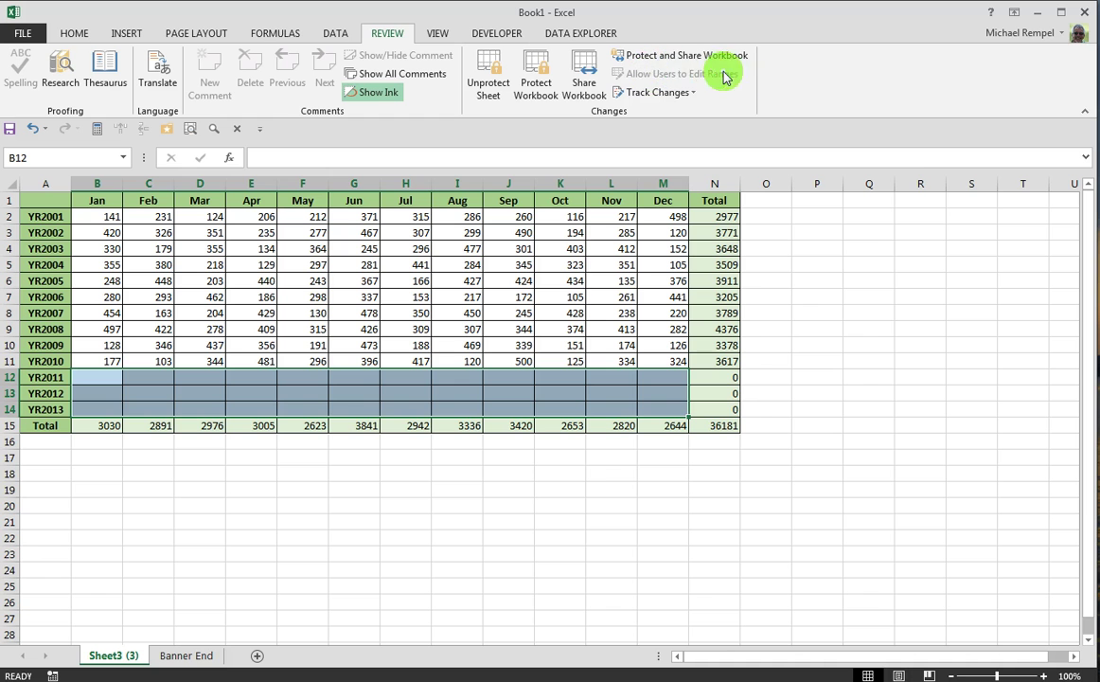
Enter 456 for Feb YR2011 in C12 and 345 for May YR2011 in F12
click(434, 522)
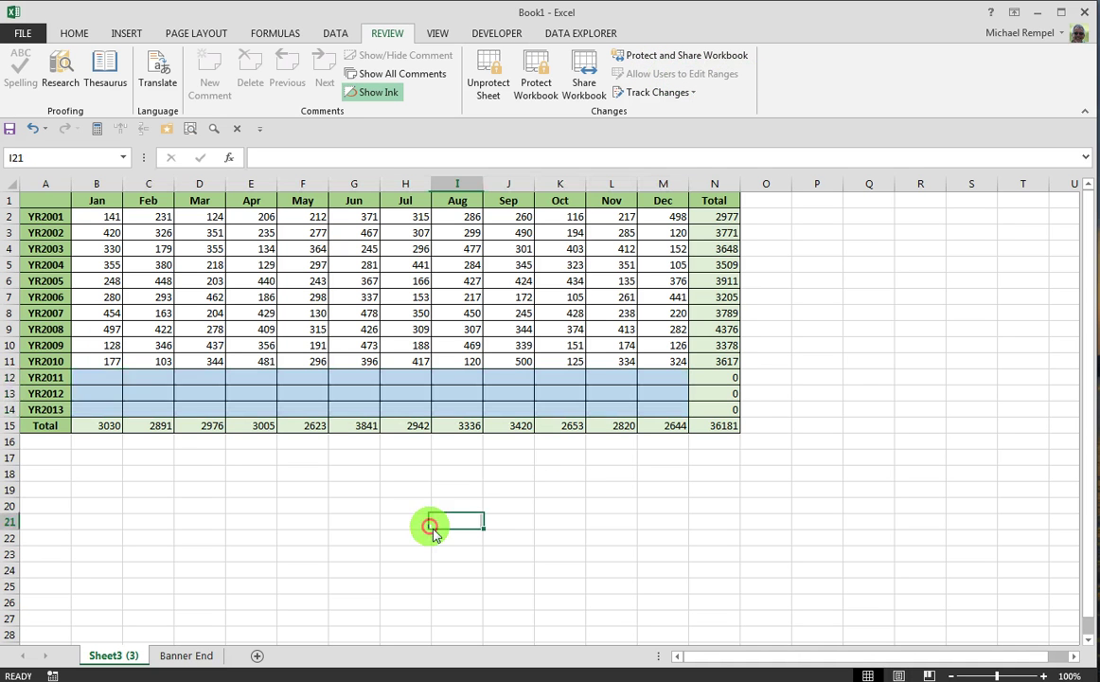
click(144, 379)
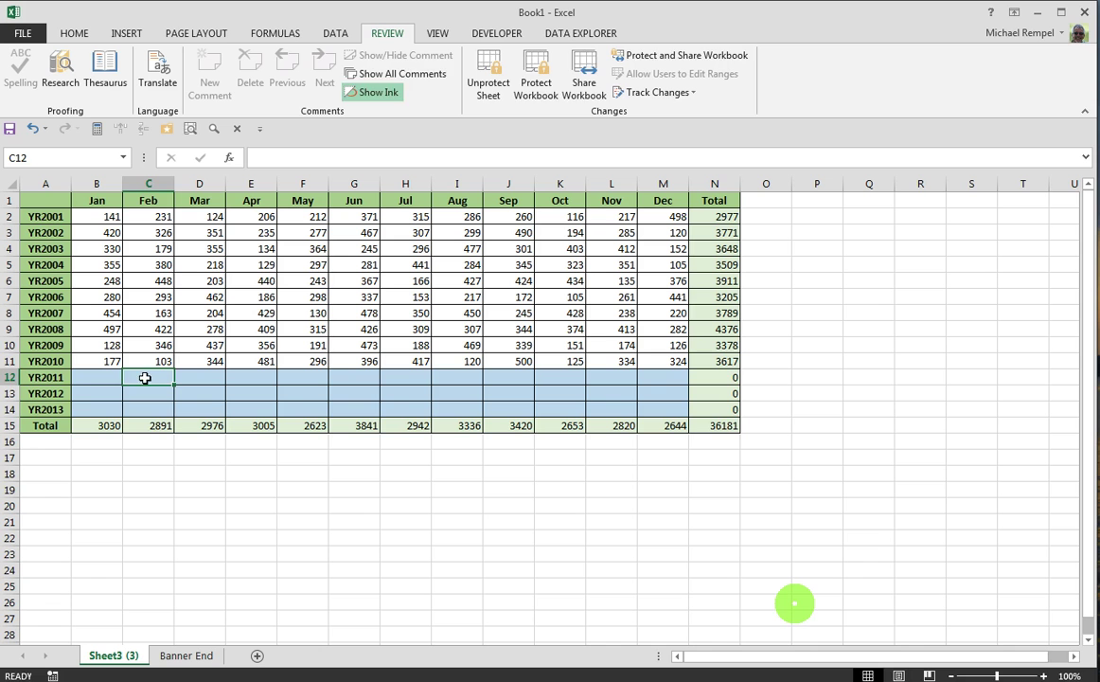
text(456)
key(Return)
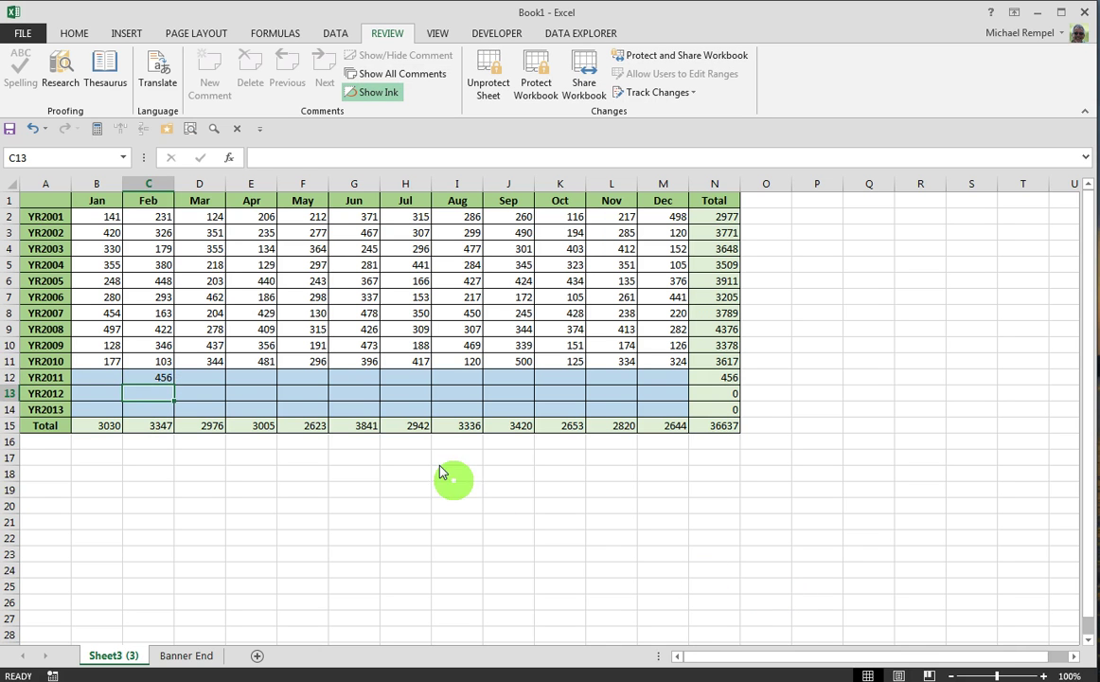
click(325, 379)
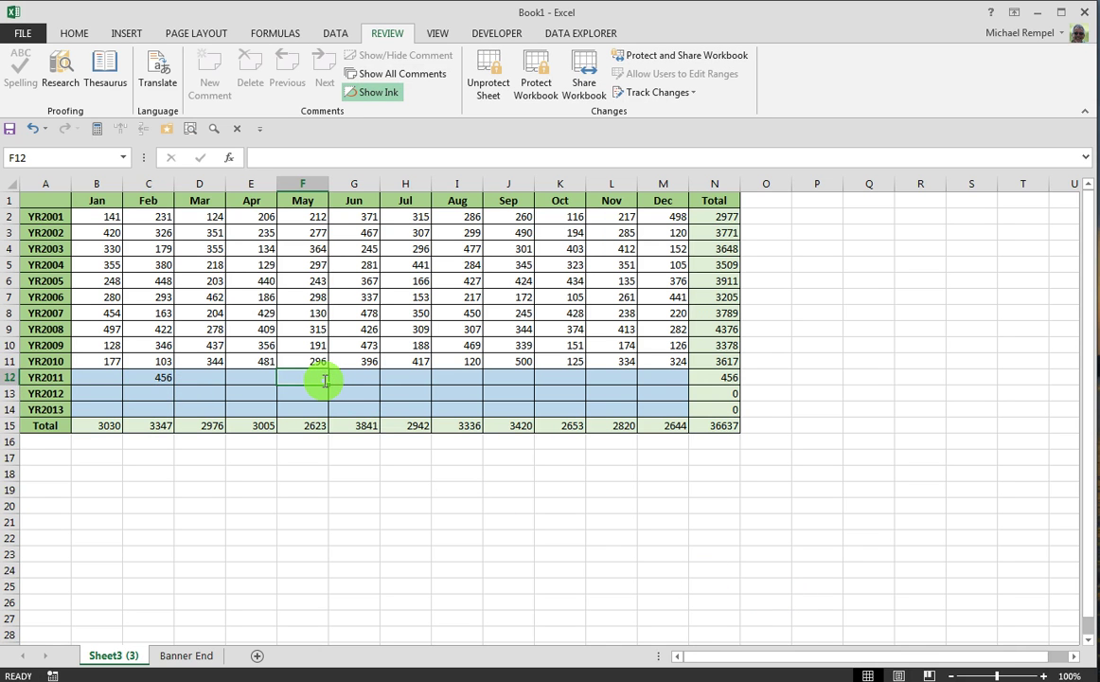
text(345)
key(Return)
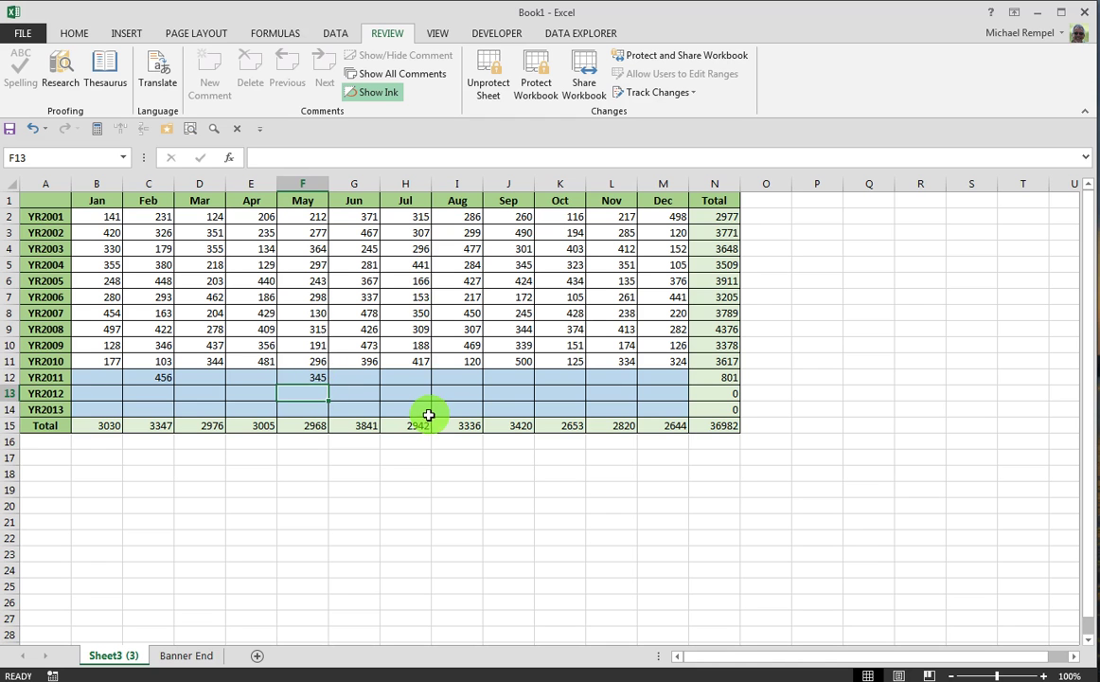
Try to edit the Jul YR2005 value in H6 and the YR2009 total in N10, dismissing any alerts
click(413, 277)
drag(413, 277, 437, 339)
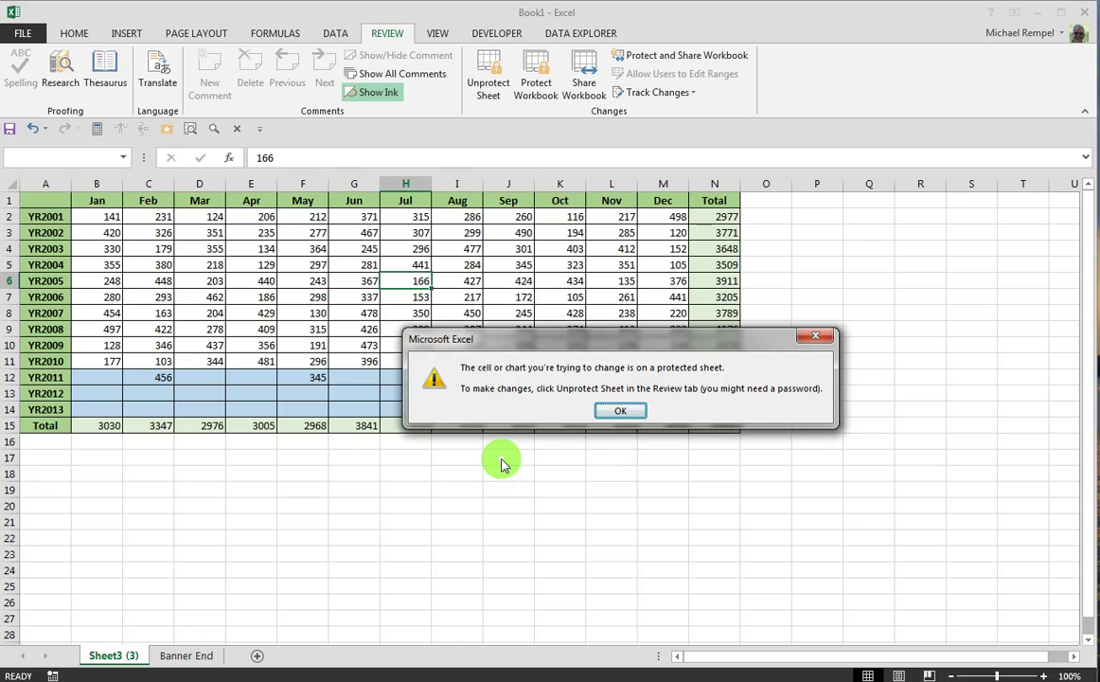
click(618, 414)
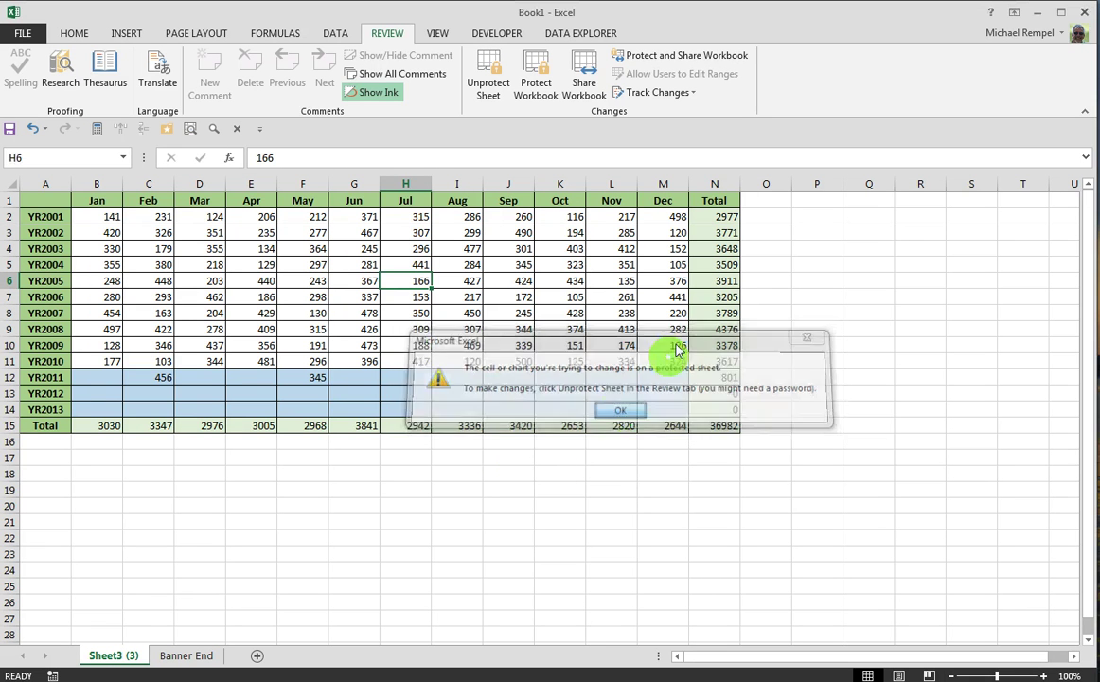
click(710, 297)
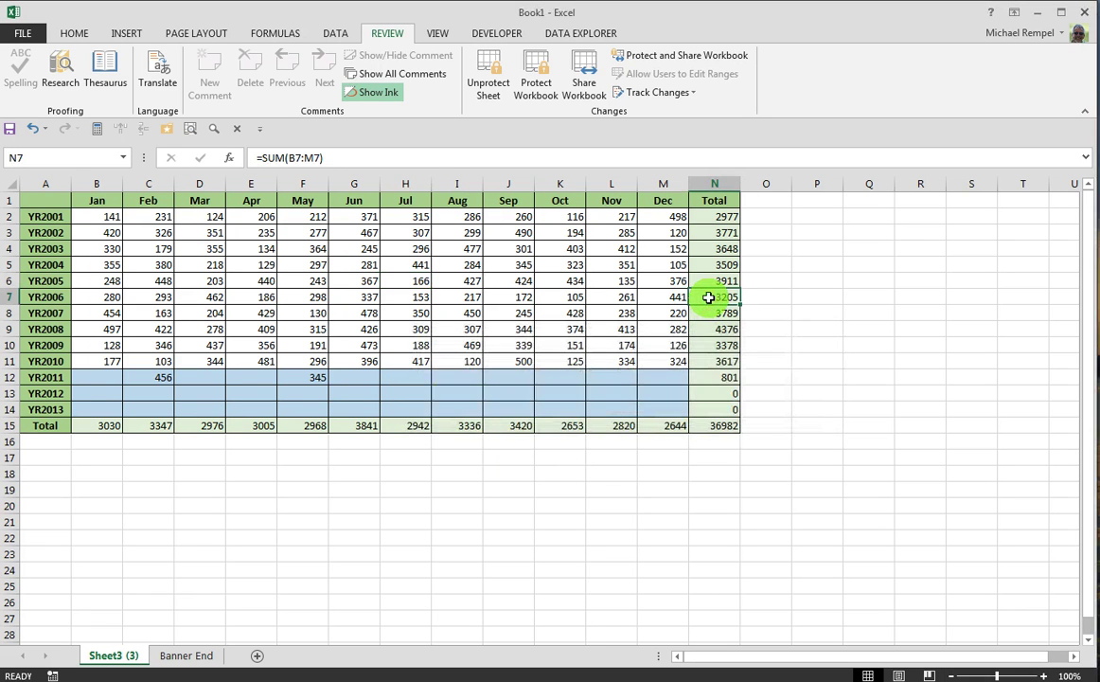
click(710, 340)
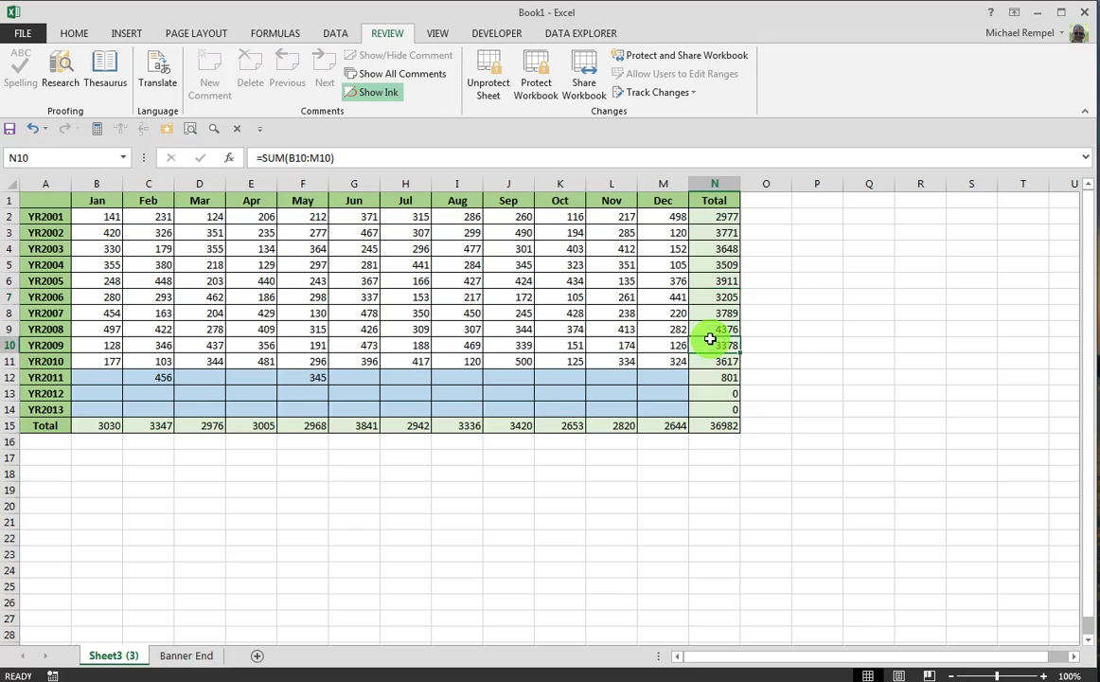
double_click(710, 339)
click(626, 411)
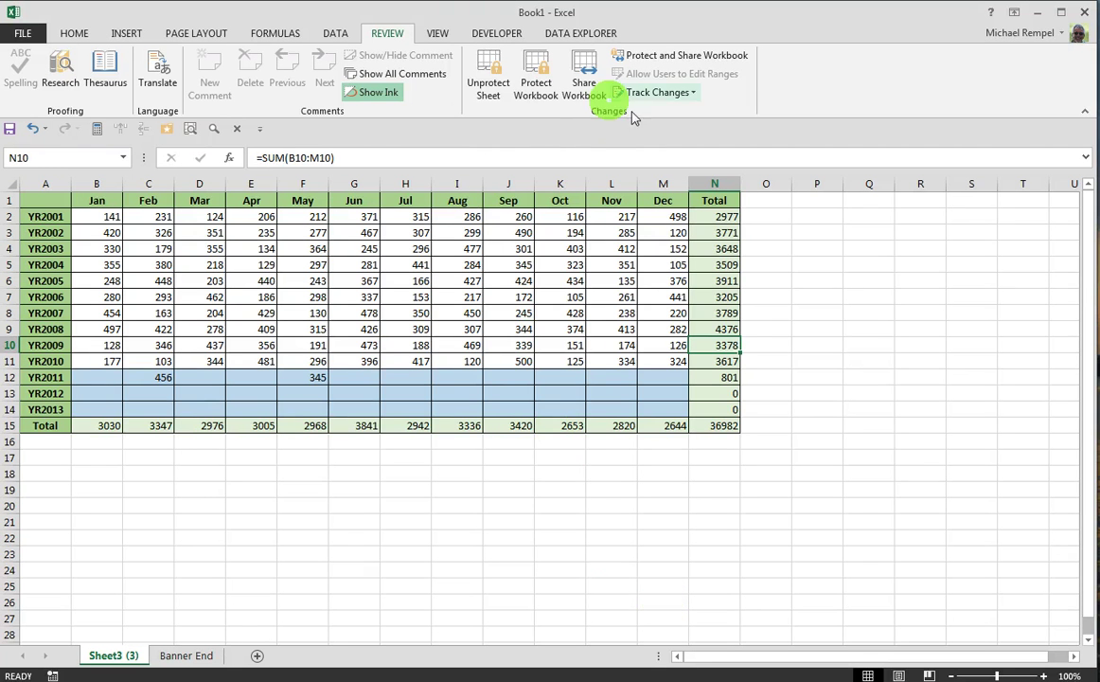
Unprotect the sheet by entering its password, and set the Sep YR2005 value in J6 to 456
click(486, 78)
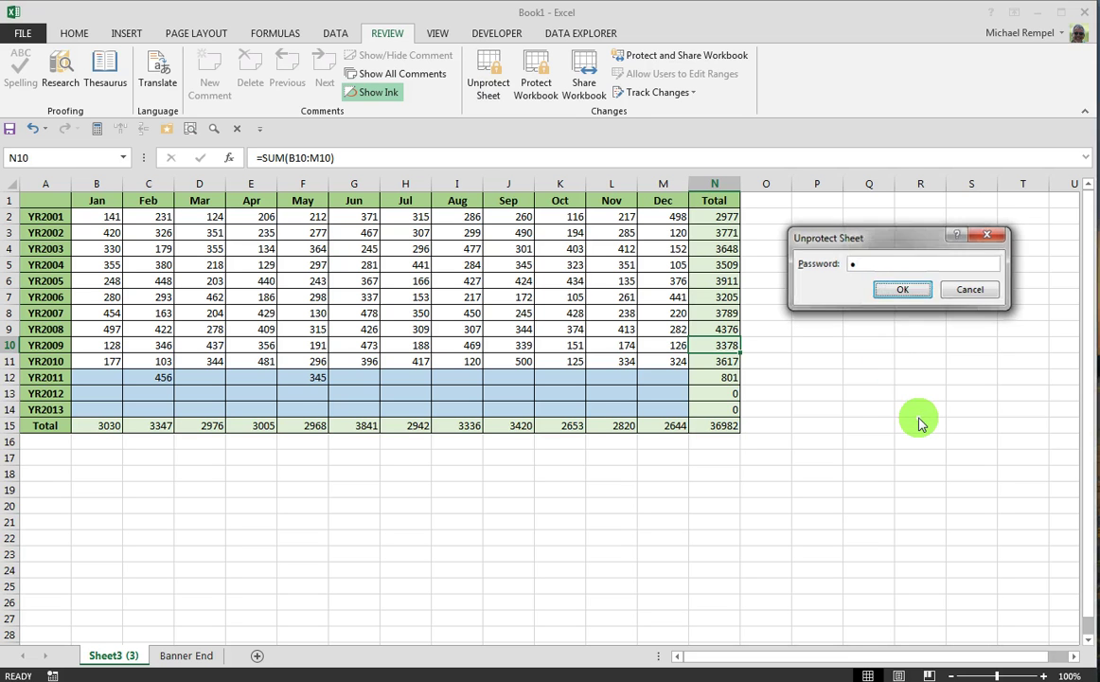
key(Return)
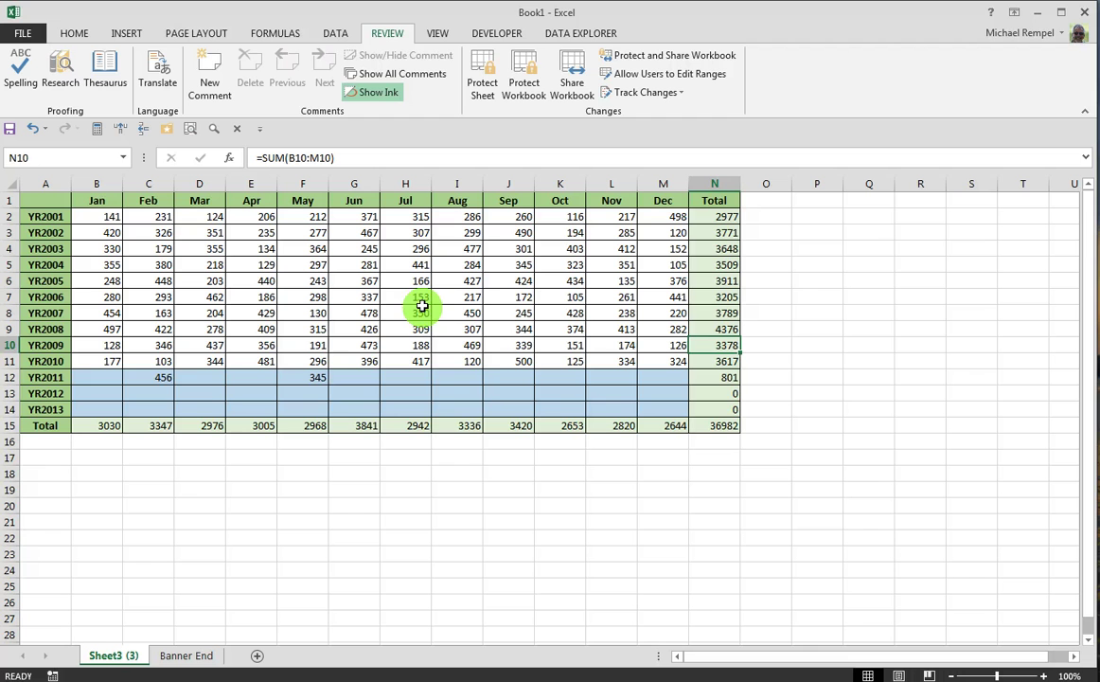
click(494, 283)
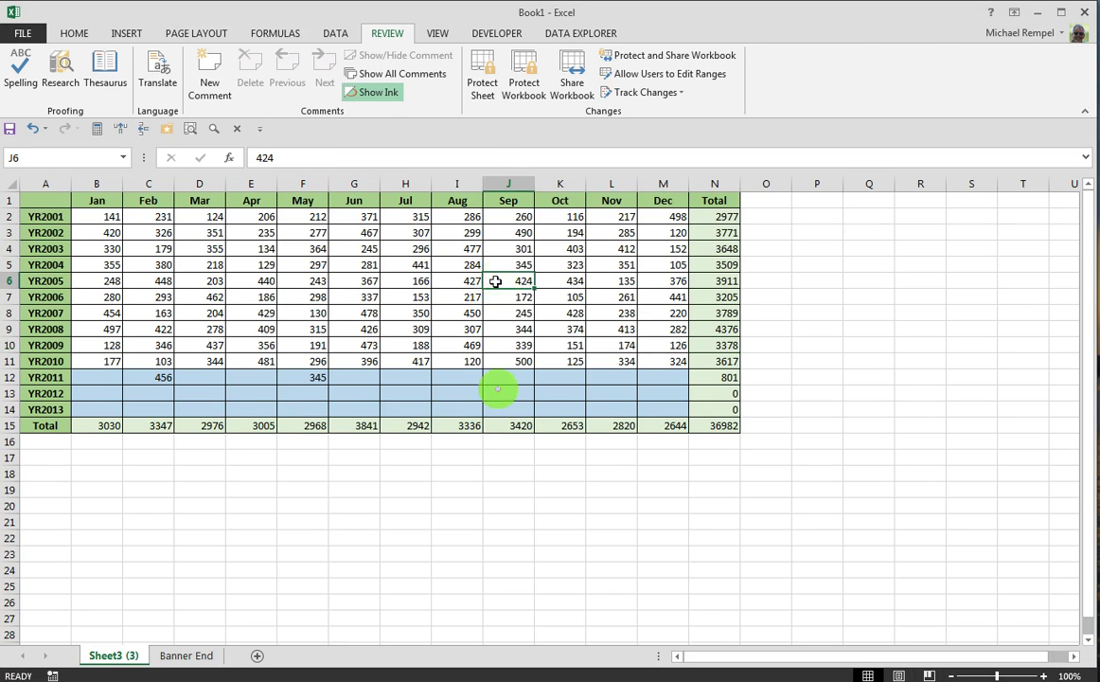
text(456)
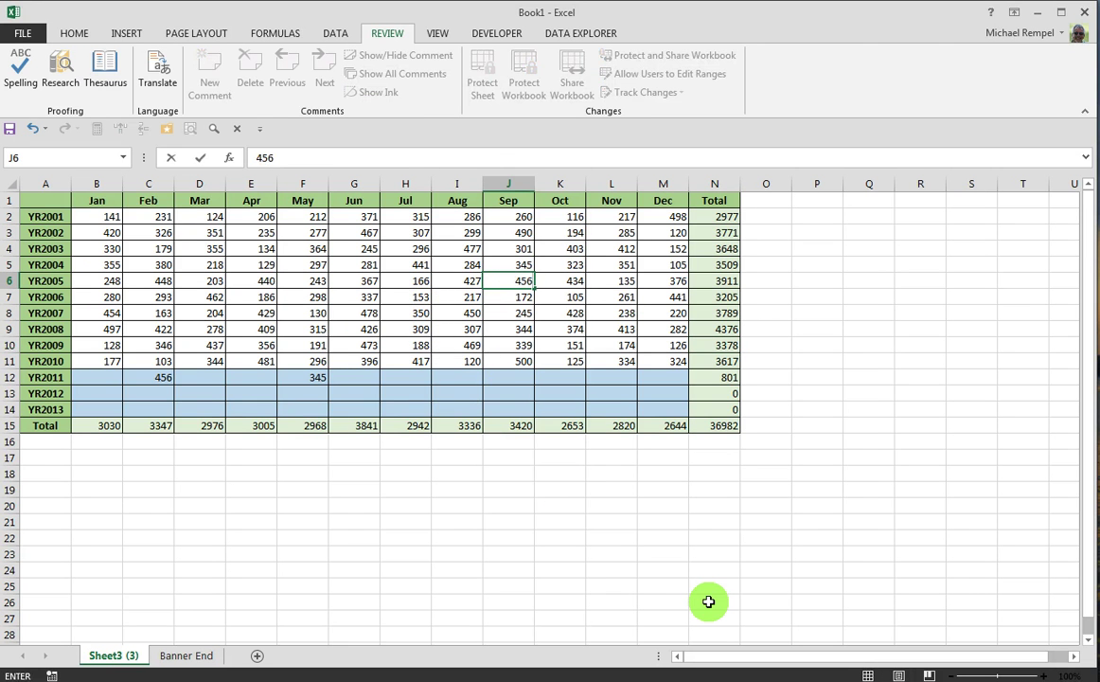
key(Return)
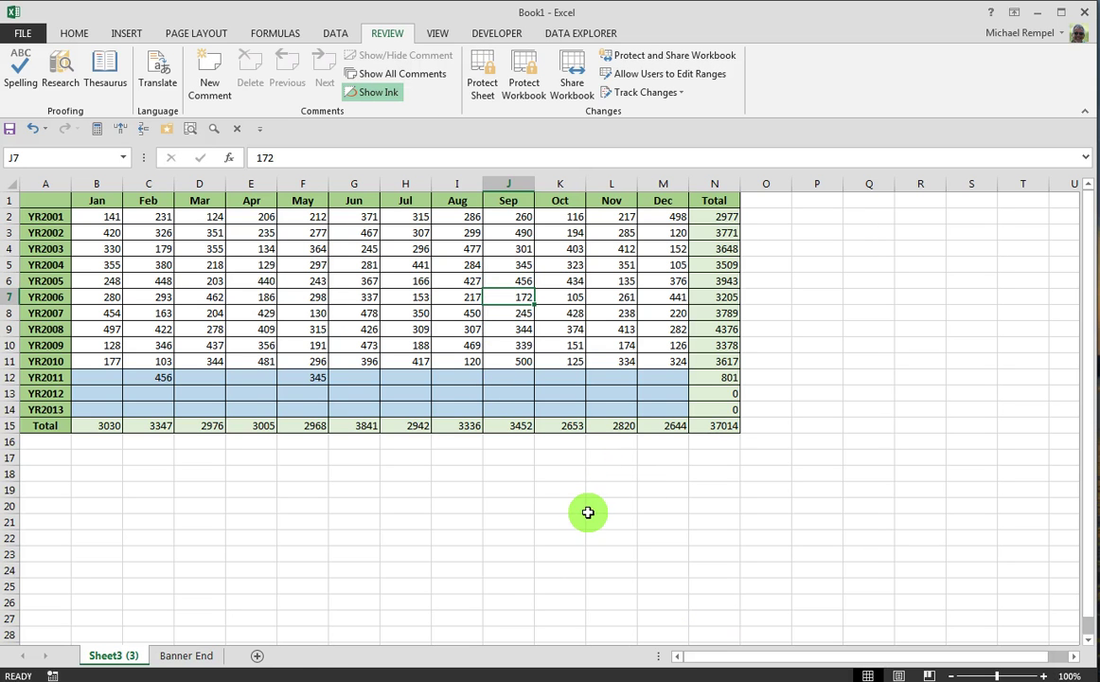
Switch to the Banner End sheet and select empty cell S9
click(190, 655)
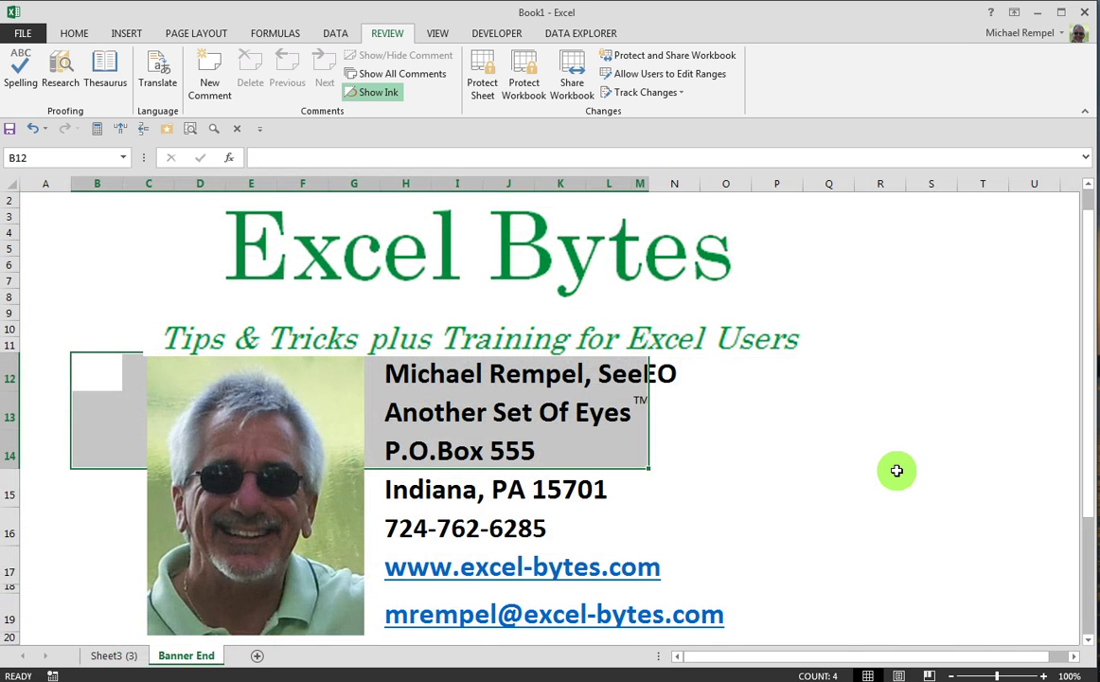
click(914, 318)
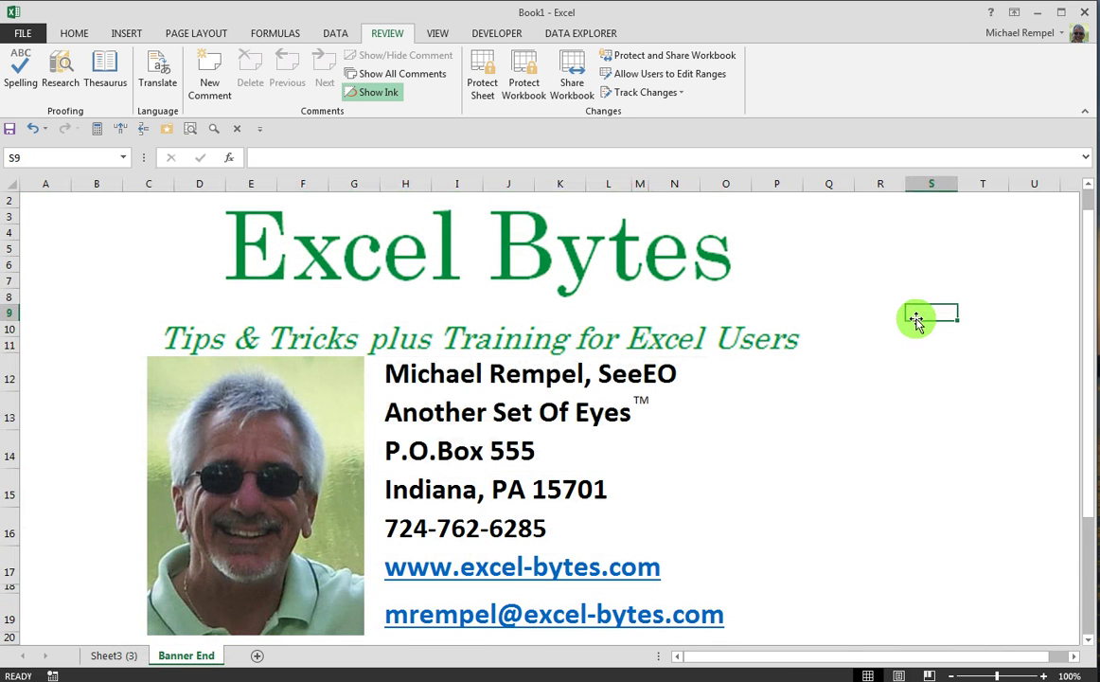